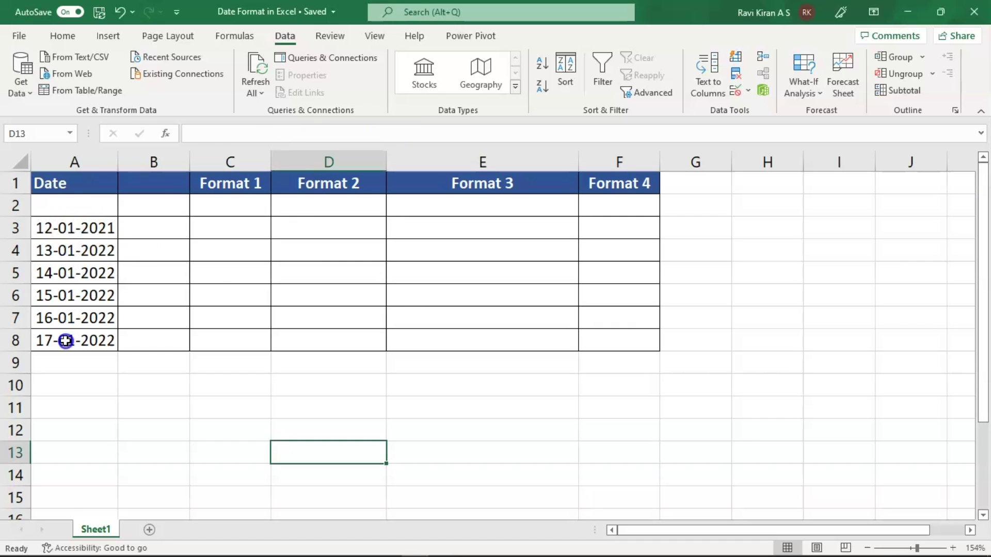
Select all of column A, checking that the first date reads 12-01-2021.
left_click(82, 410)
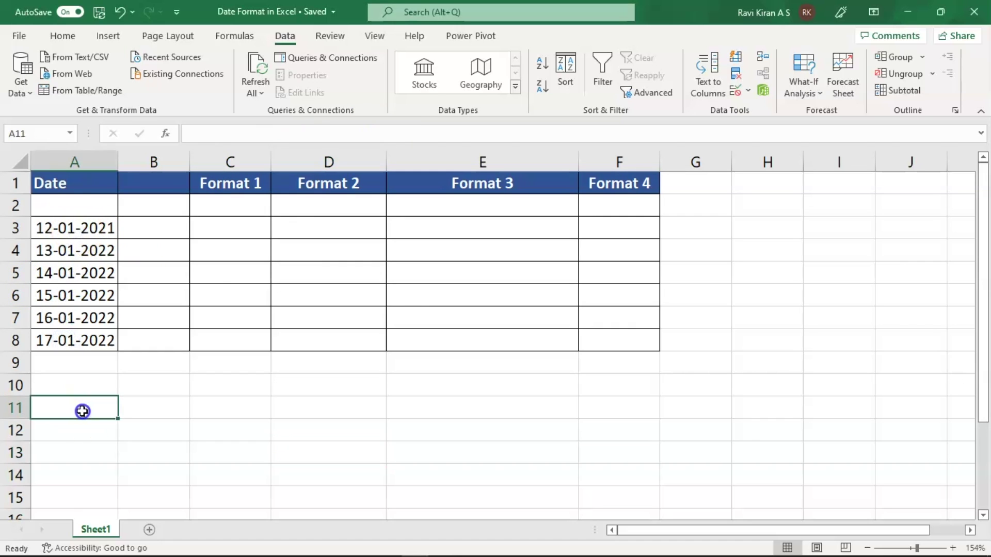
left_click(80, 162)
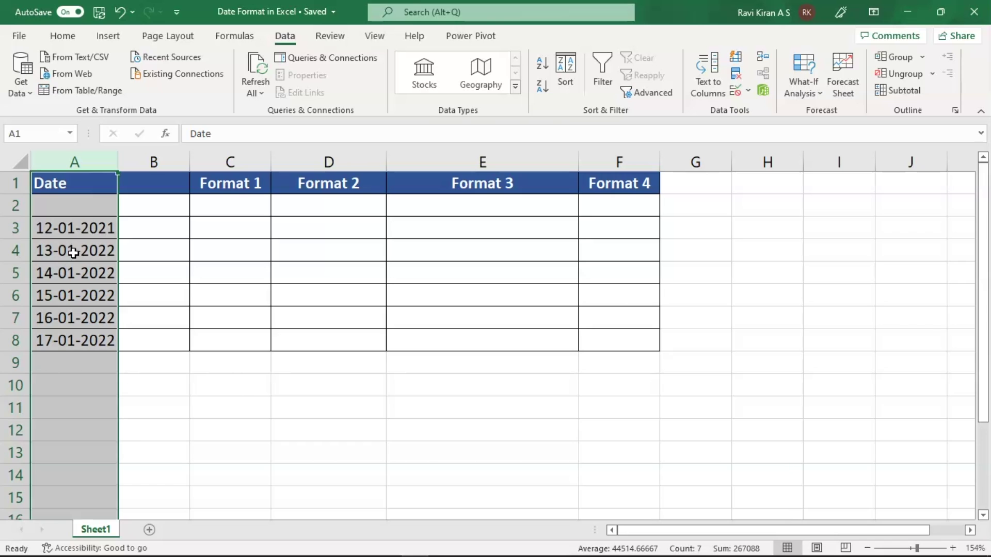
left_click(64, 226)
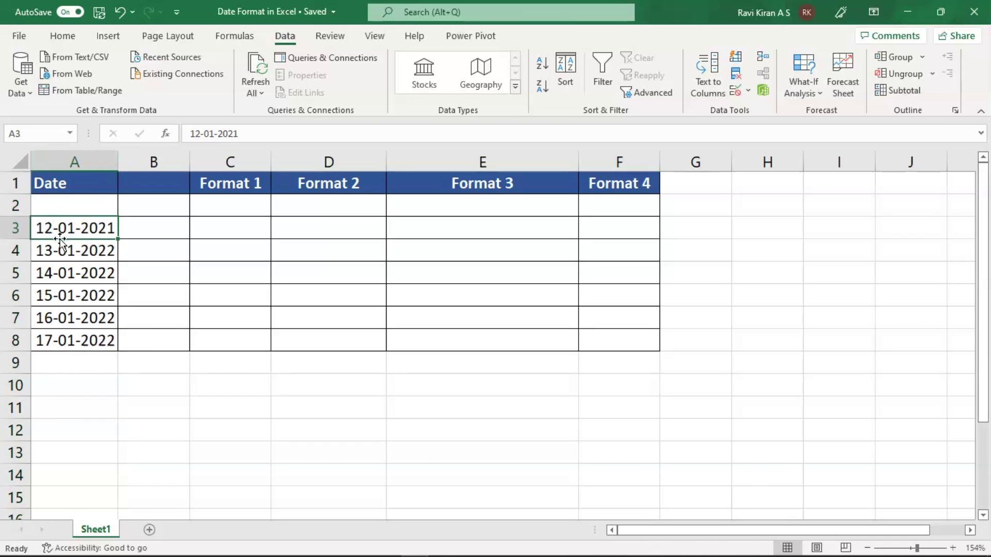
left_click(78, 162)
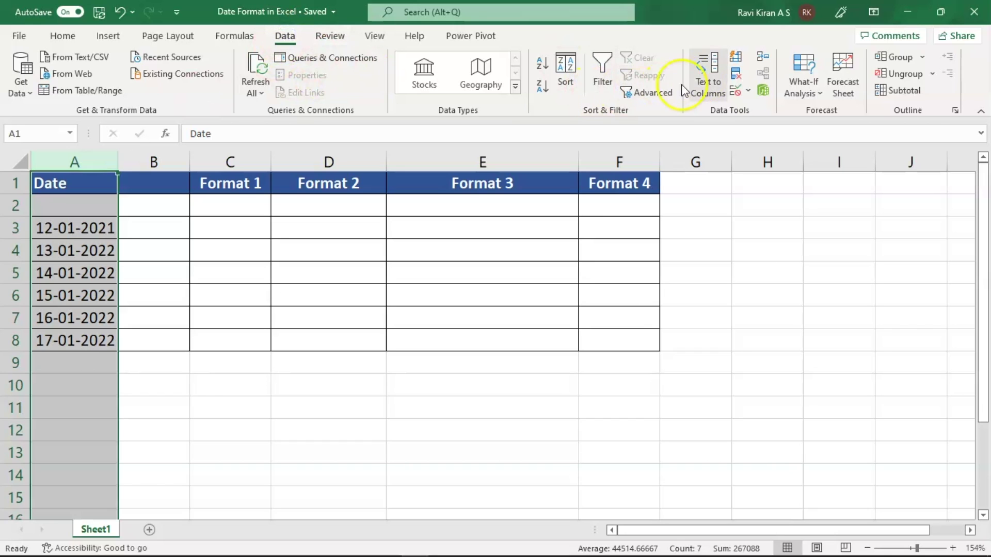
Convert column A with Text to Columns, keeping Delimited and using the DMY date format.
left_click(706, 77)
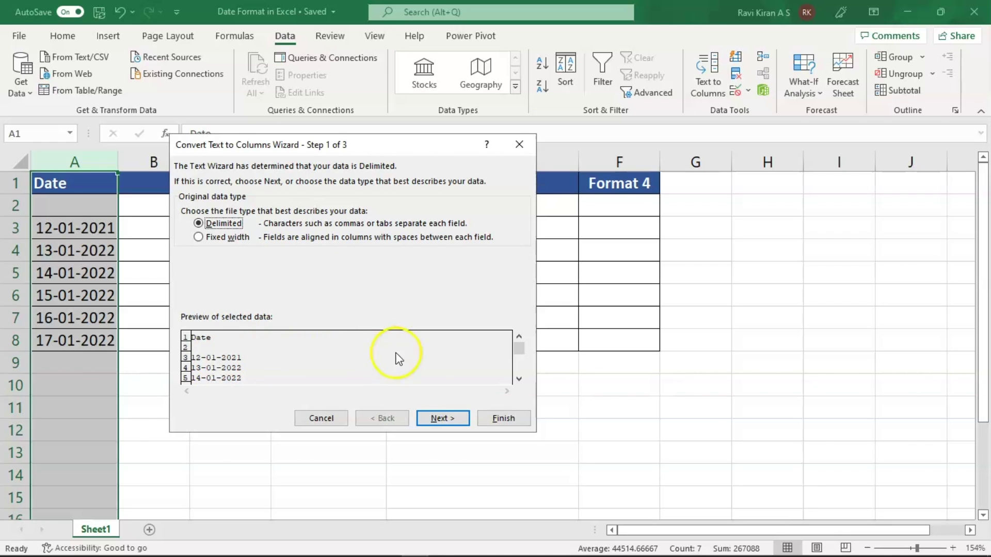
left_click(443, 419)
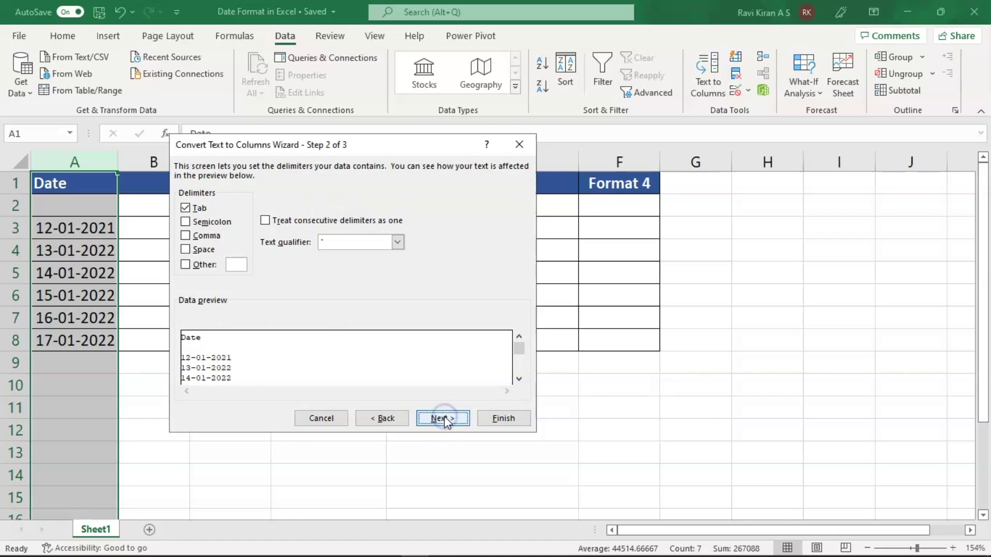
left_click(443, 418)
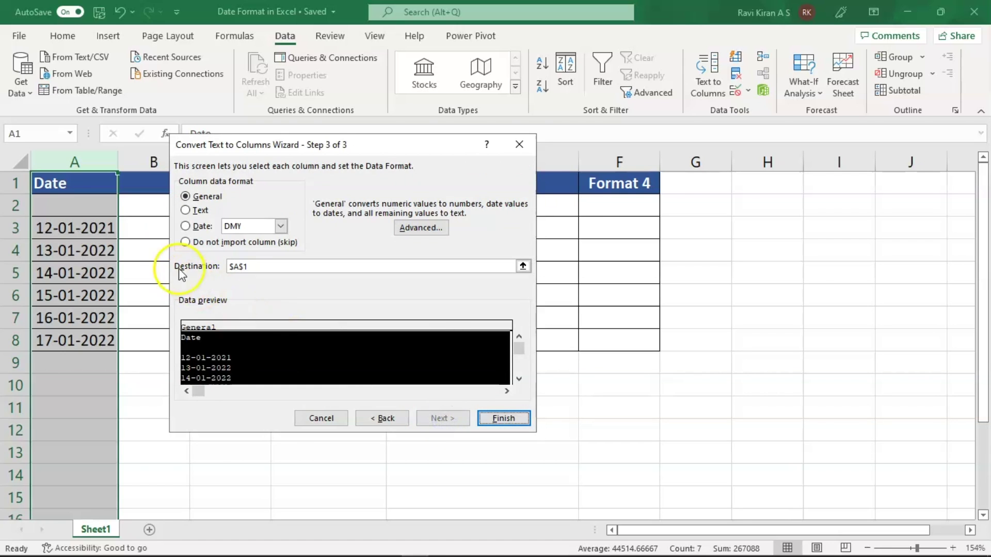
left_click(185, 230)
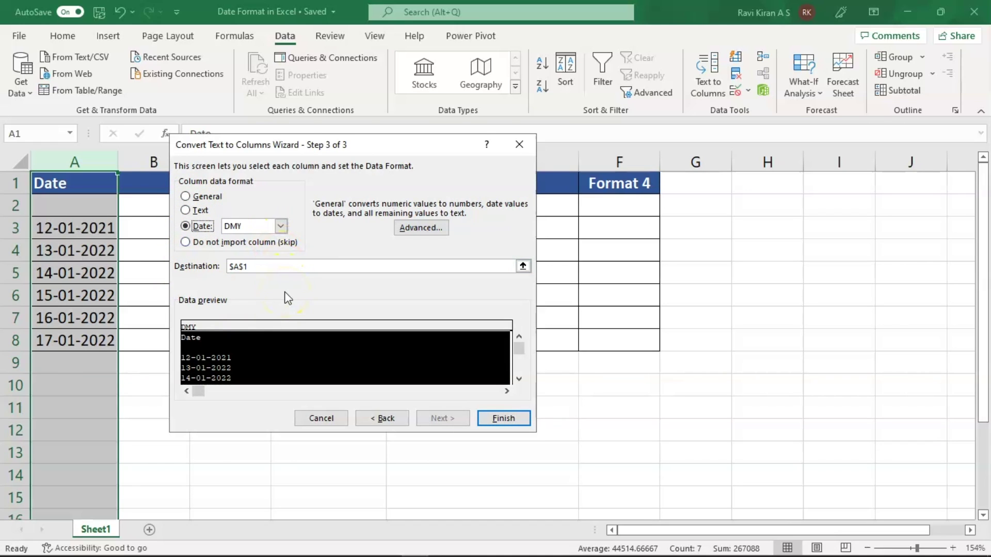
left_click(496, 419)
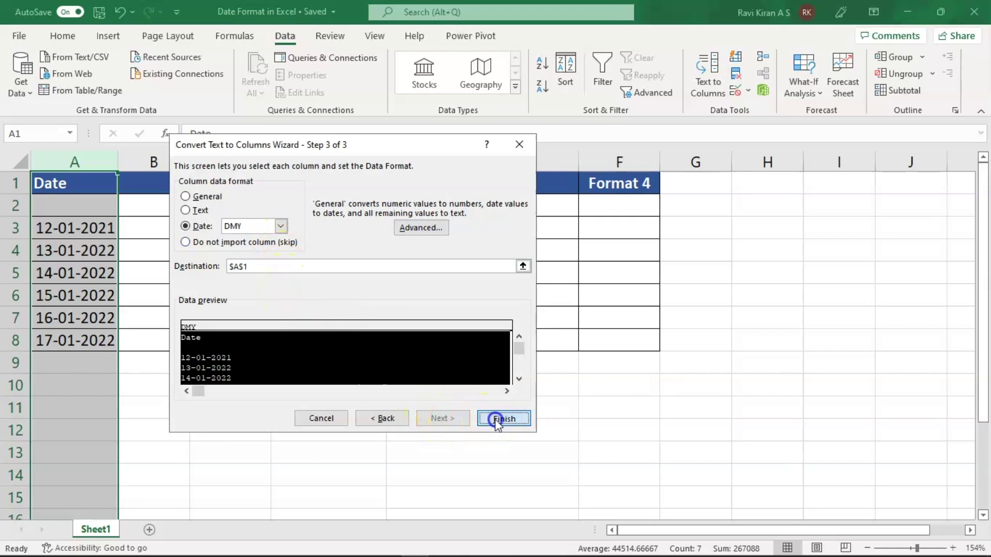
Copy the six dates in A3:A8 and paste them into C3 (Format 1).
left_click(212, 416)
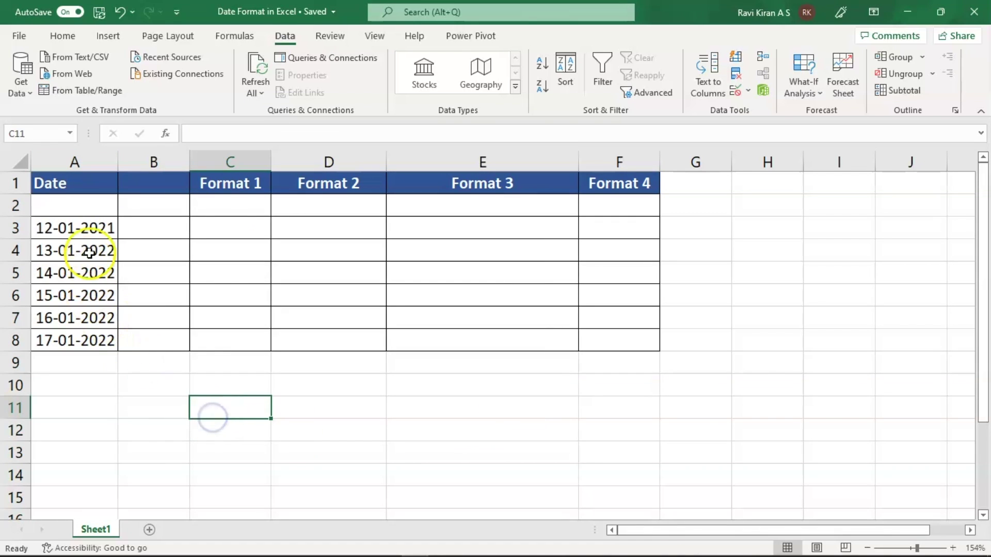
left_click_drag(90, 227, 91, 336)
key("ctrl+c")
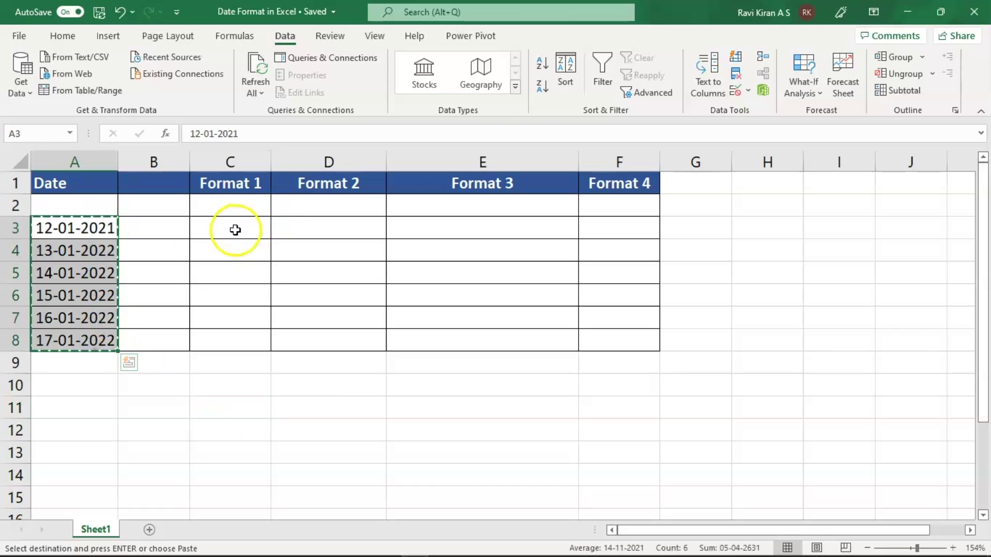
left_click(233, 227)
key("ctrl+v")
Paste the copied dates into D3, E3 and F3 (Formats 2 to 4).
left_click(317, 220)
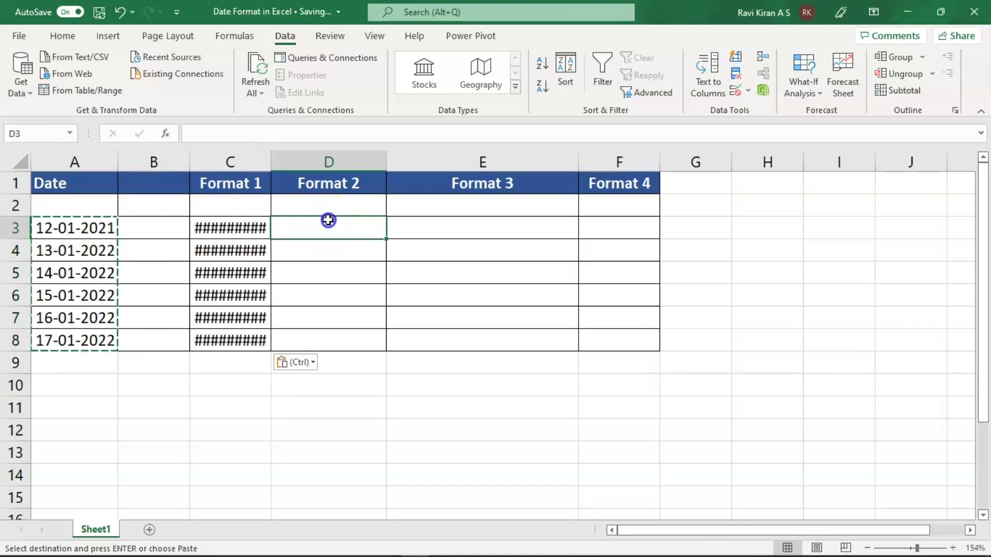
key("ctrl+v")
left_click(424, 213)
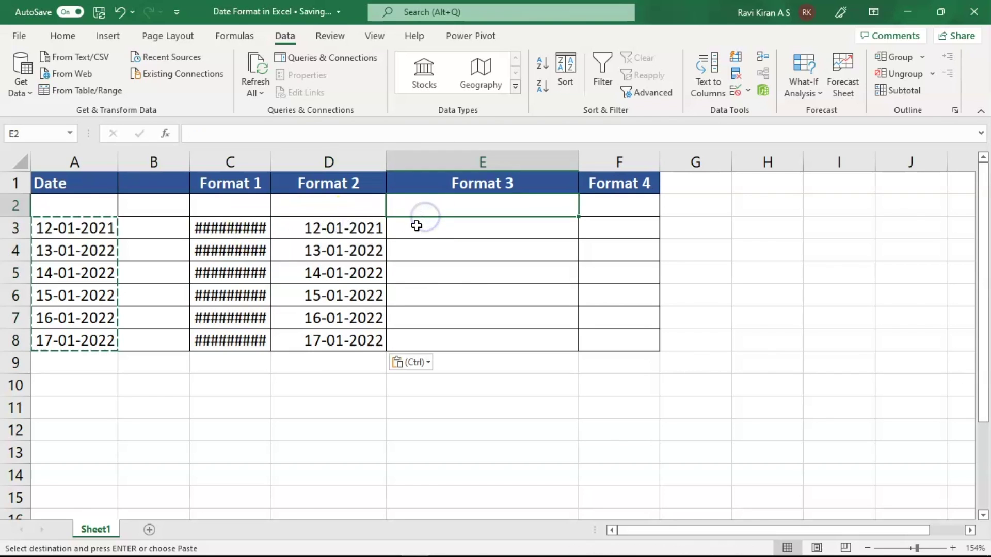
left_click(423, 226)
key("ctrl+v")
left_click(608, 226)
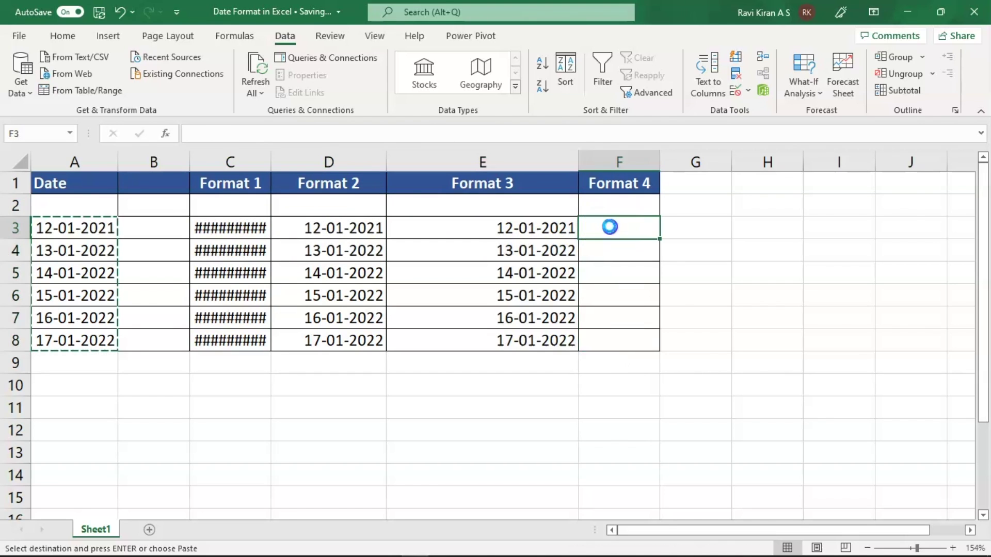
key("ctrl+v")
Widen columns C and F, then paste the dates into C3:C8 again.
left_click_drag(270, 158, 277, 158)
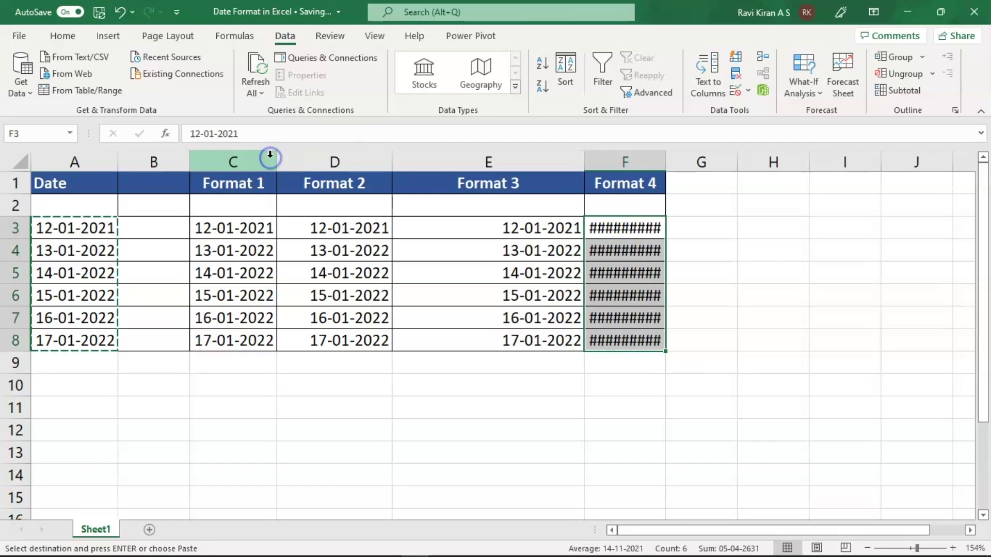
left_click_drag(665, 160, 671, 160)
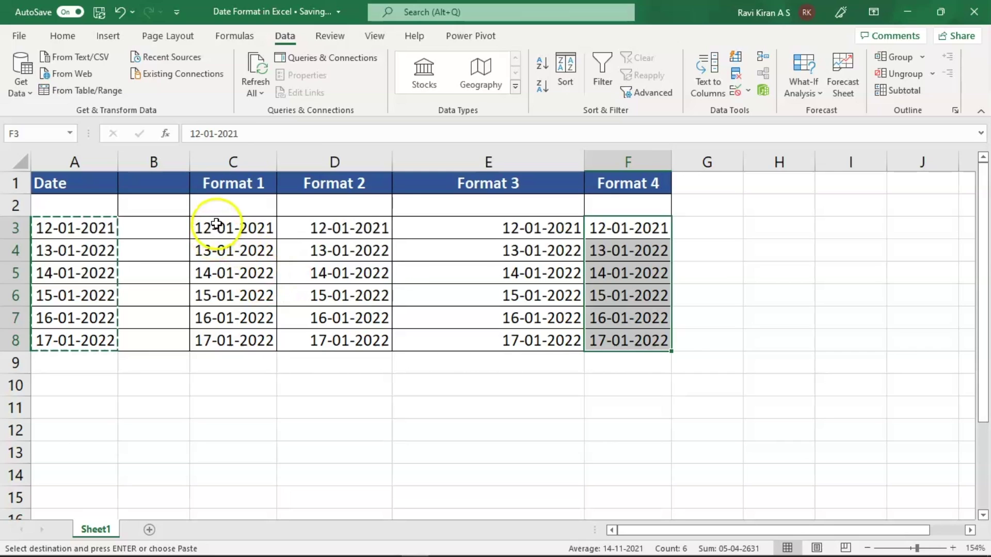
left_click_drag(214, 232, 208, 340)
key("ctrl+v")
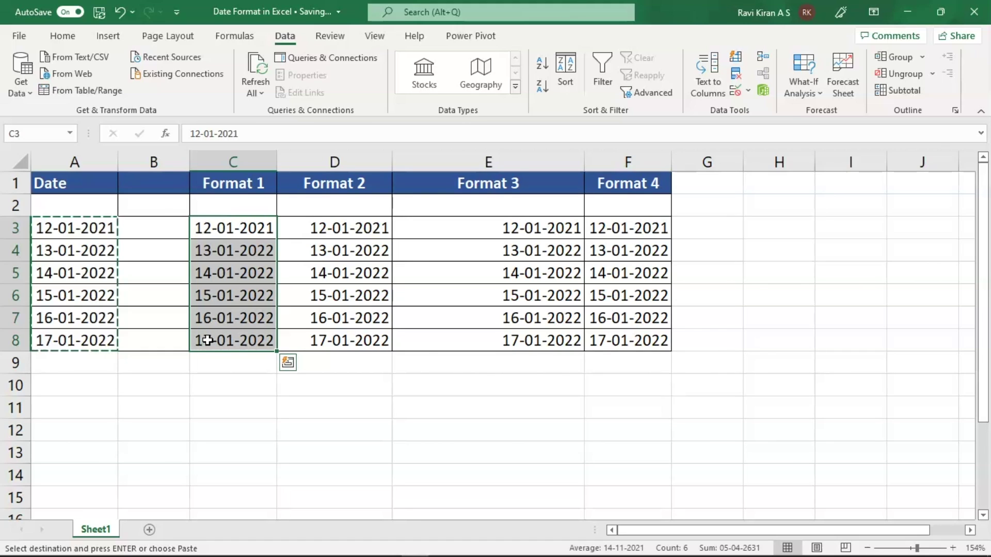
Format C3:C8 as English (United States) year-month-day dates, e.g. 2021-01-12.
right_click(208, 340)
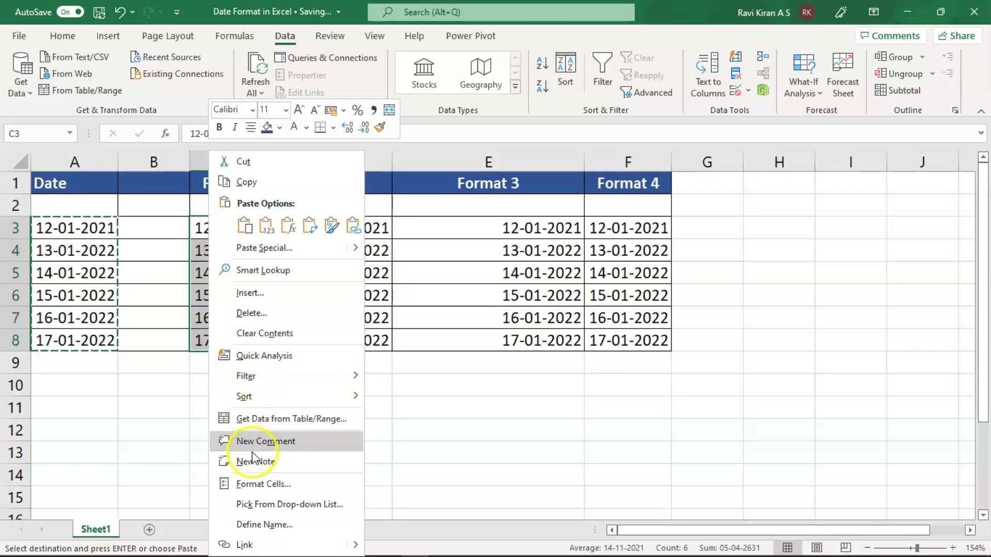
left_click(253, 484)
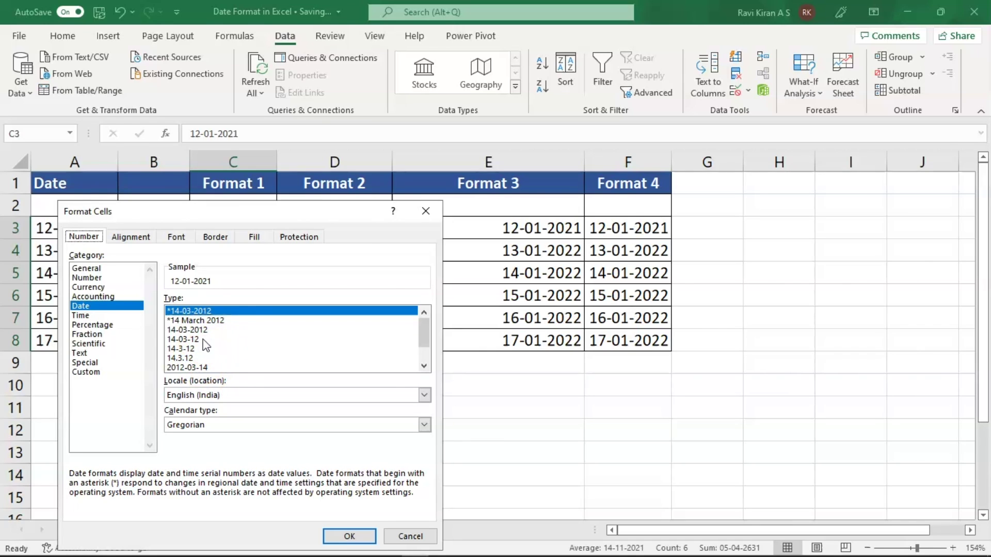
left_click(210, 395)
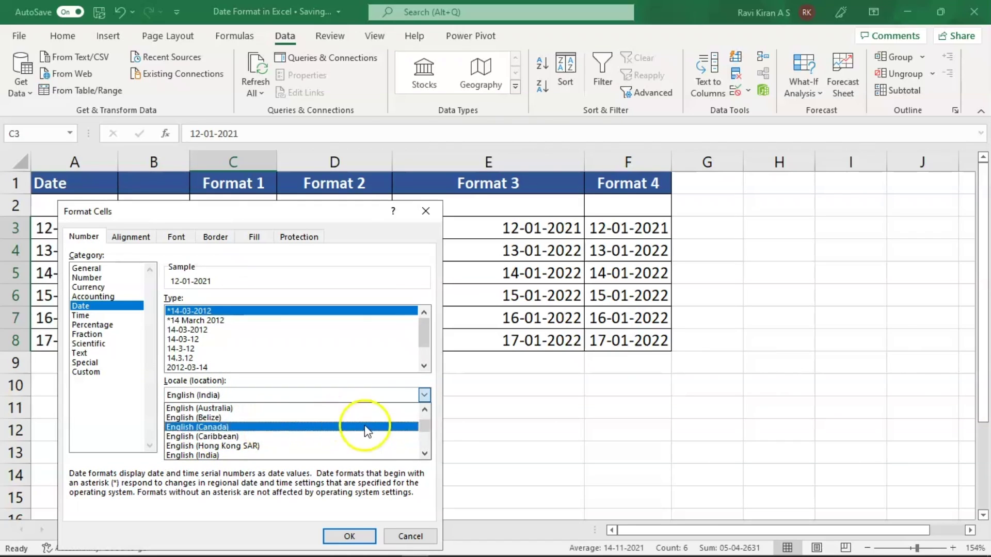
left_click(425, 454)
left_click(426, 455)
left_click(427, 455)
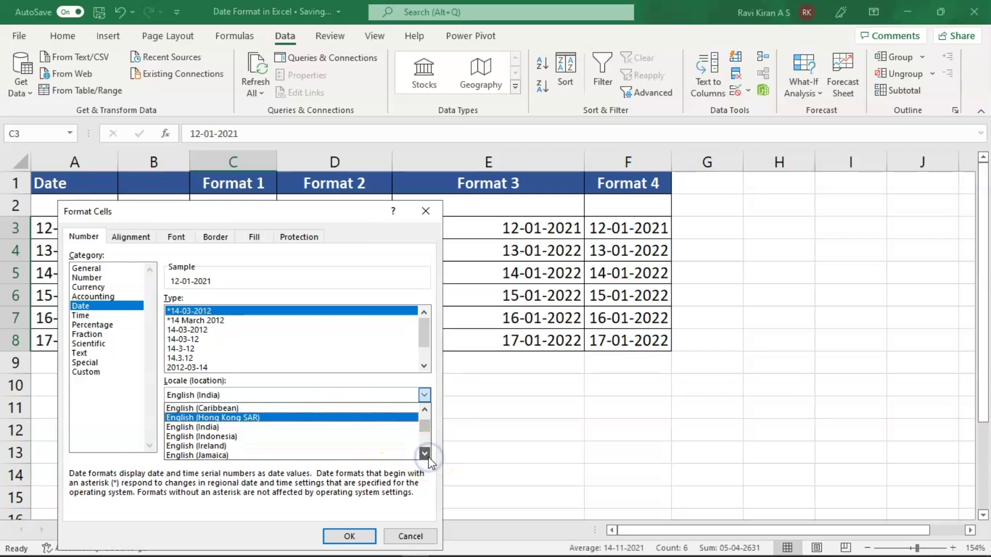
left_click(426, 455)
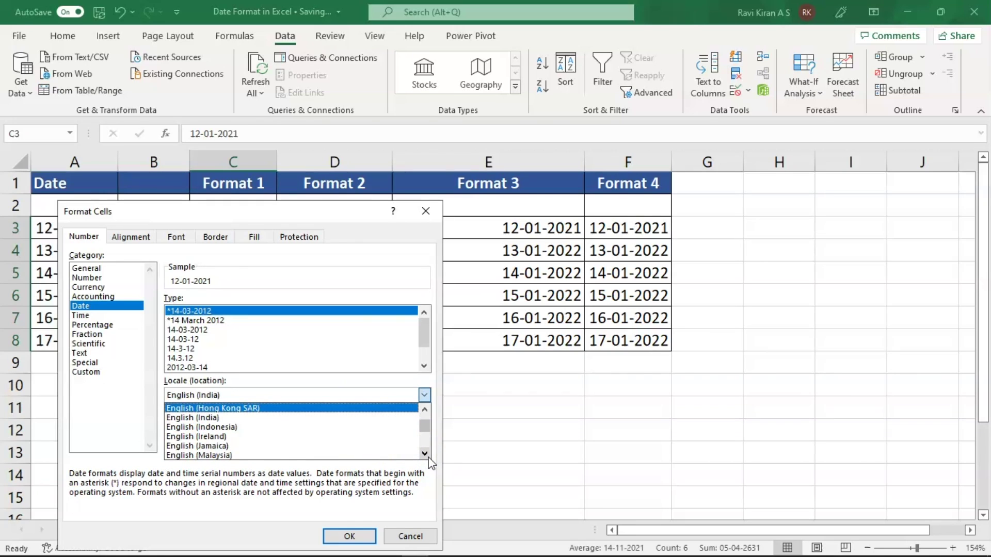
left_click(426, 455)
left_click(426, 455)
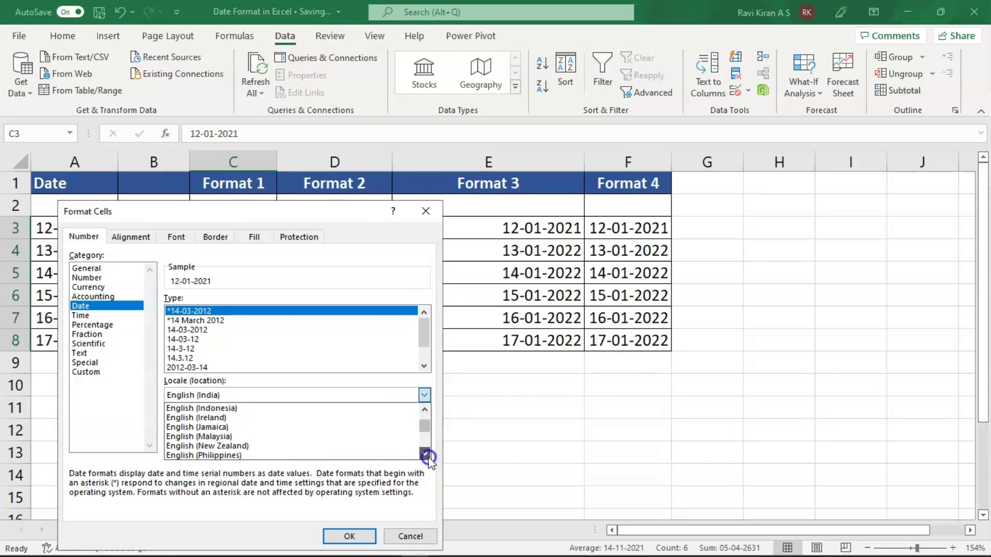
left_click(425, 454)
left_click(425, 454)
left_click(425, 454)
left_click(425, 454)
left_click(425, 454)
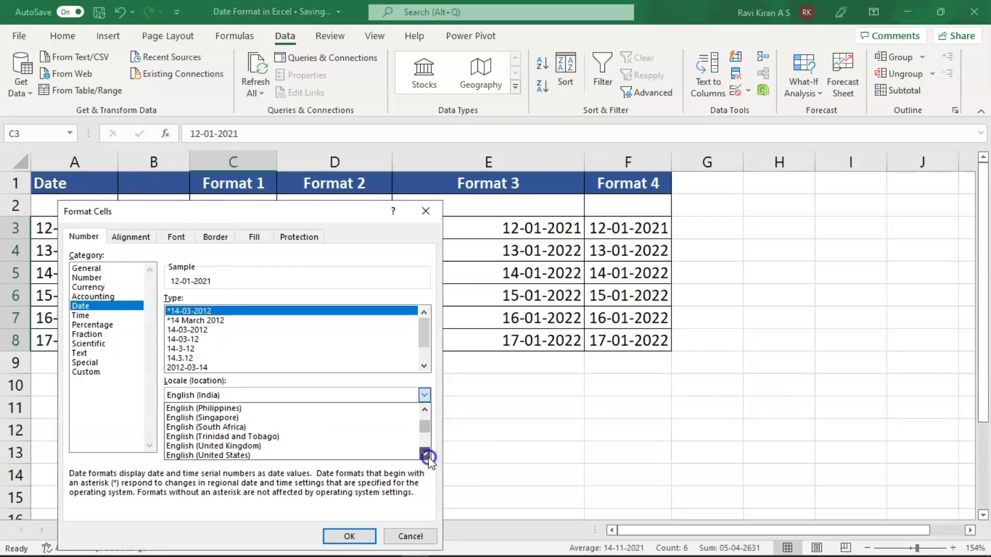
left_click(425, 454)
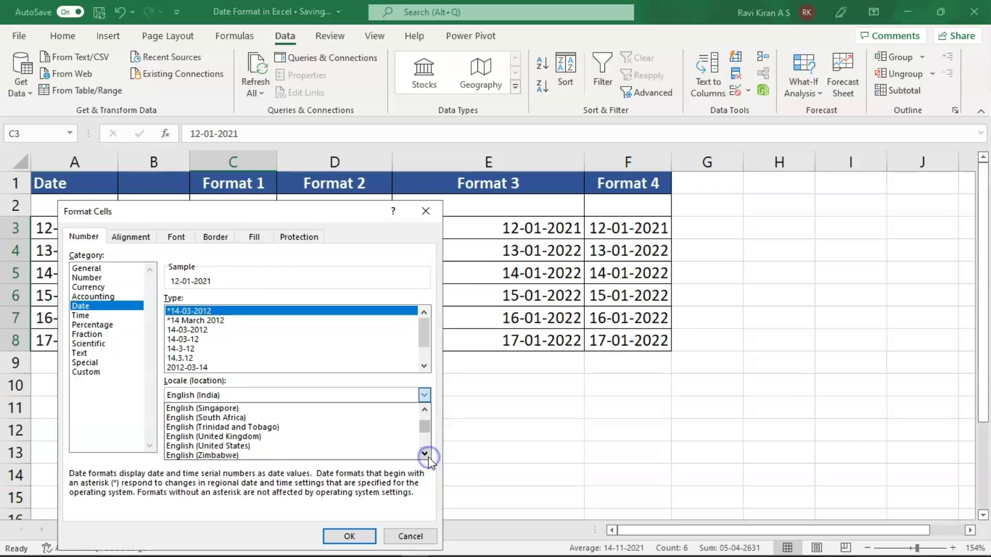
left_click(188, 447)
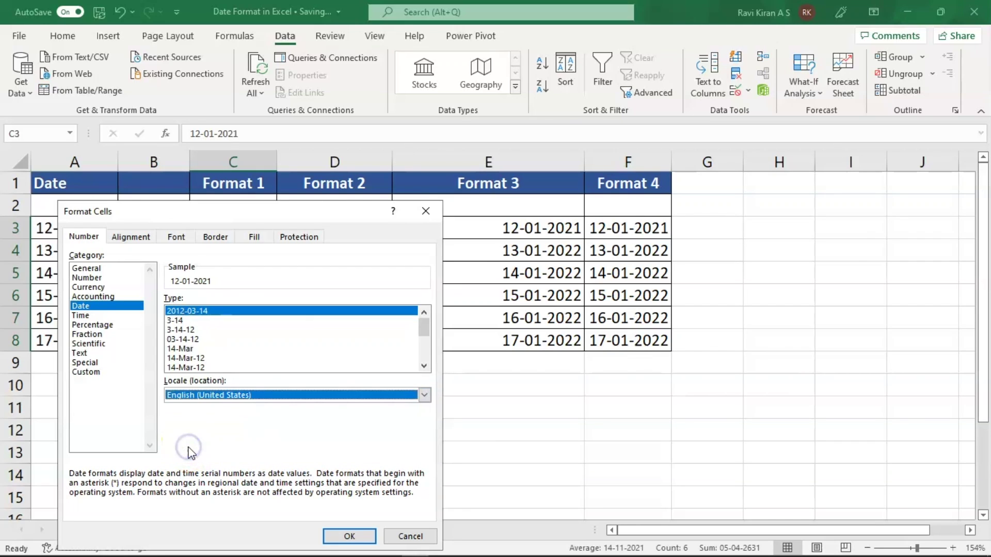
left_click(349, 534)
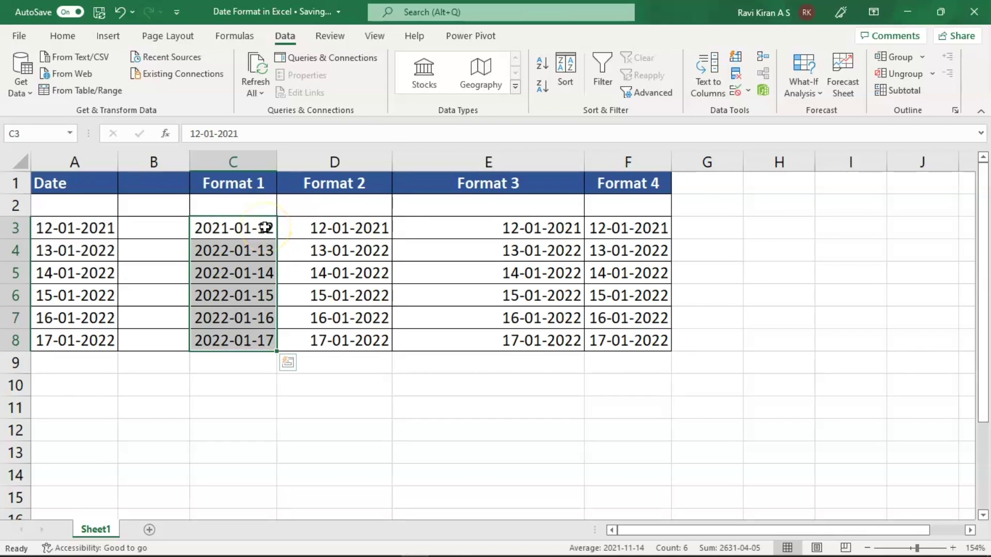
Apply the custom mmm-yy format to D3:D8, so the dates read Jan-21 and Jan-22.
left_click_drag(320, 233, 316, 340)
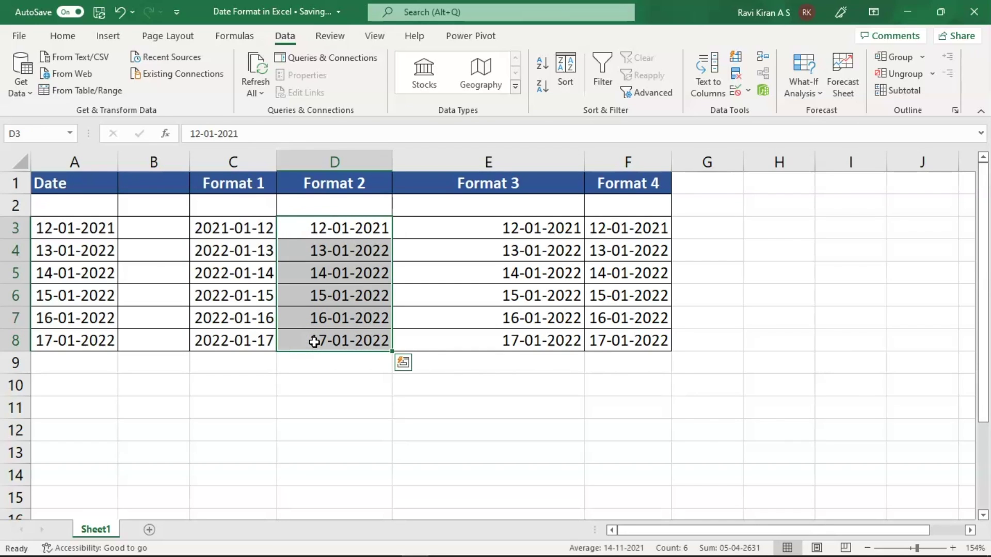
right_click(314, 343)
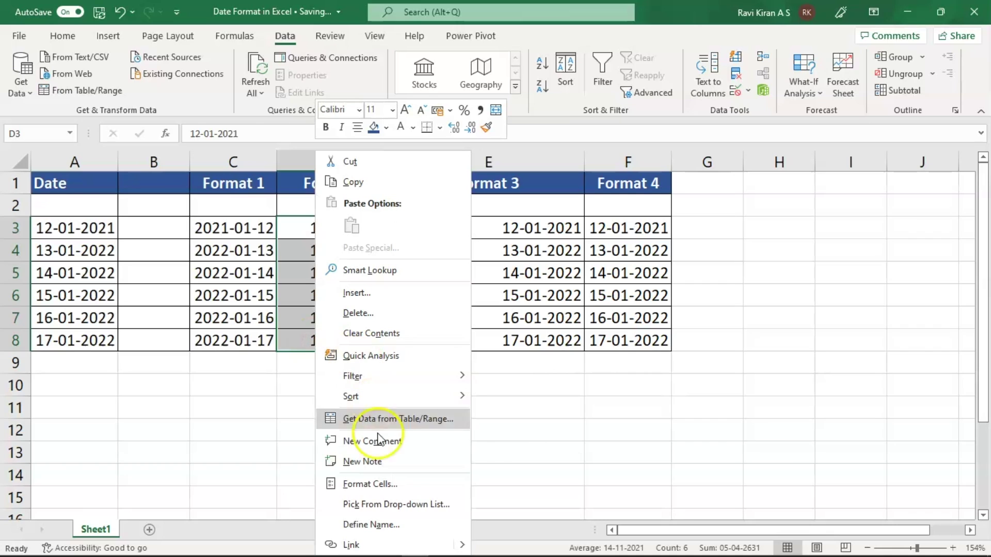
left_click(370, 484)
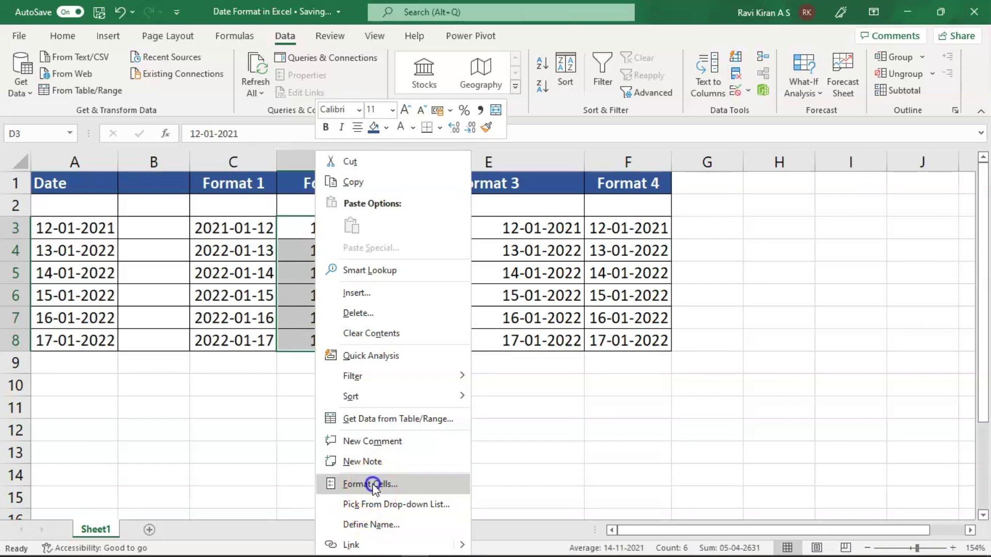
left_click(208, 372)
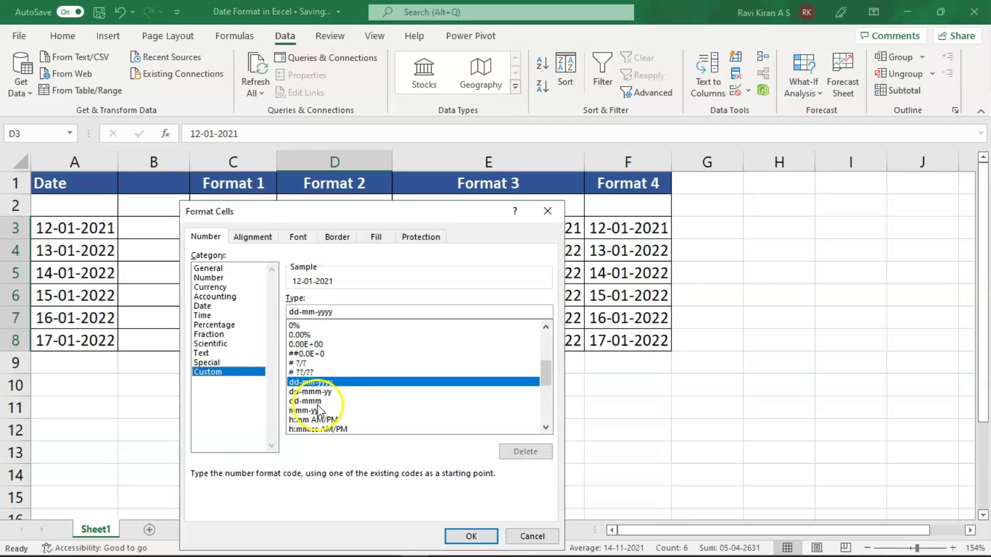
left_click(334, 314)
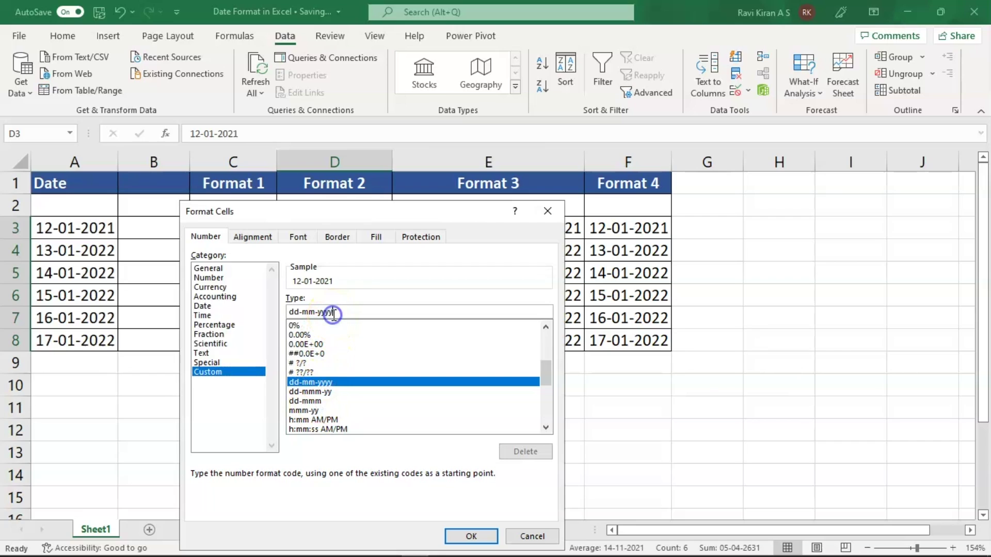
left_click(324, 411)
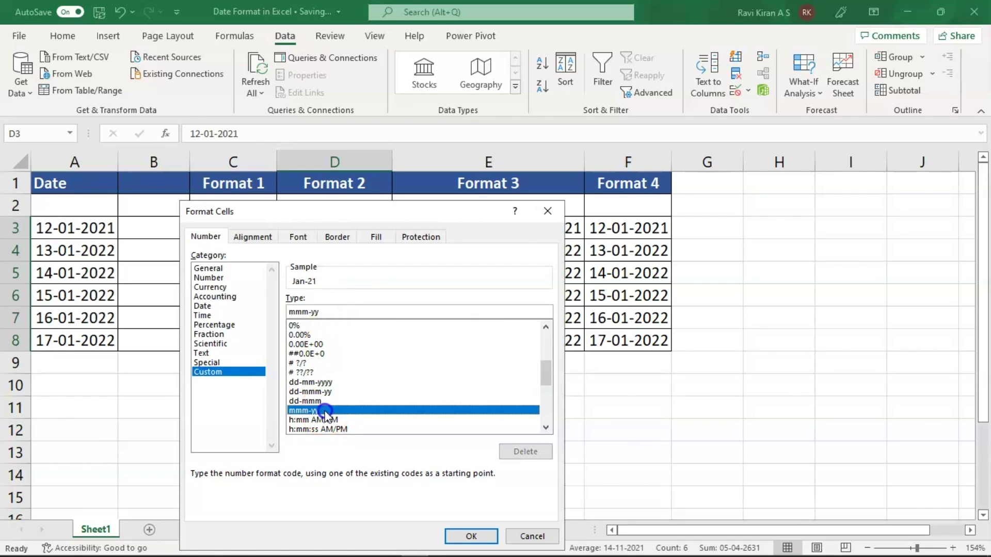
left_click(466, 537)
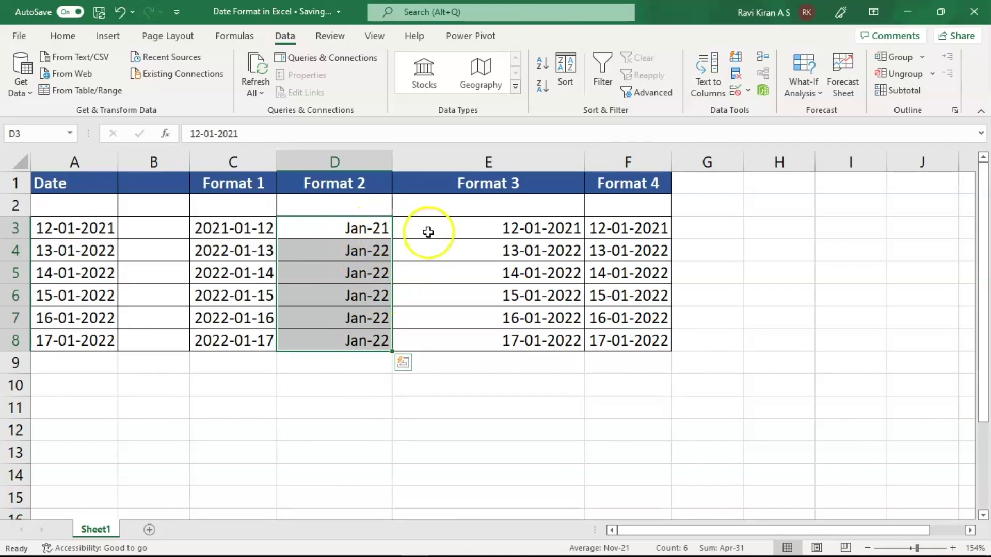
Give E3:E8 the 'Wednesday, 14 March, 2012' long date format, e.g. Tuesday, 12 January, 2021.
left_click_drag(429, 232, 430, 272)
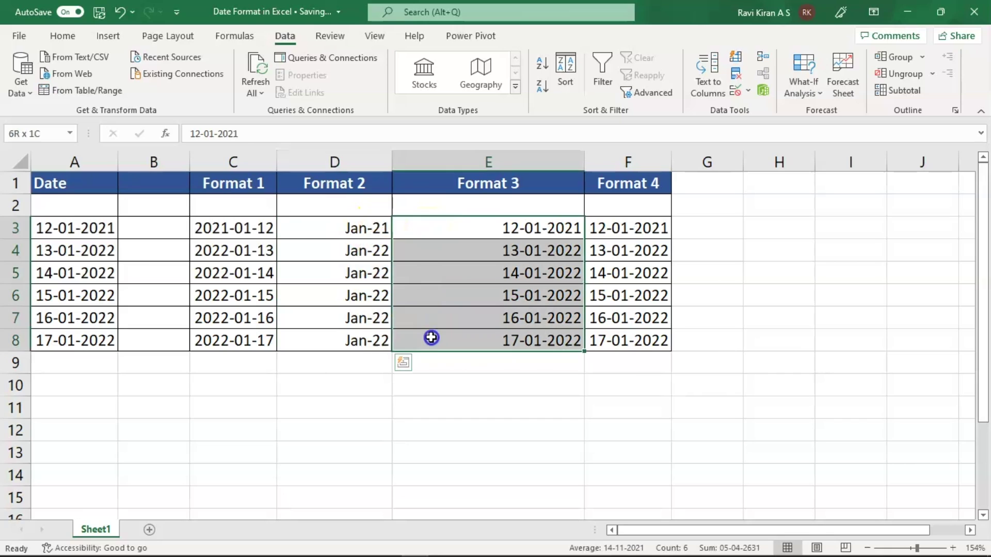
left_click_drag(431, 338, 432, 340)
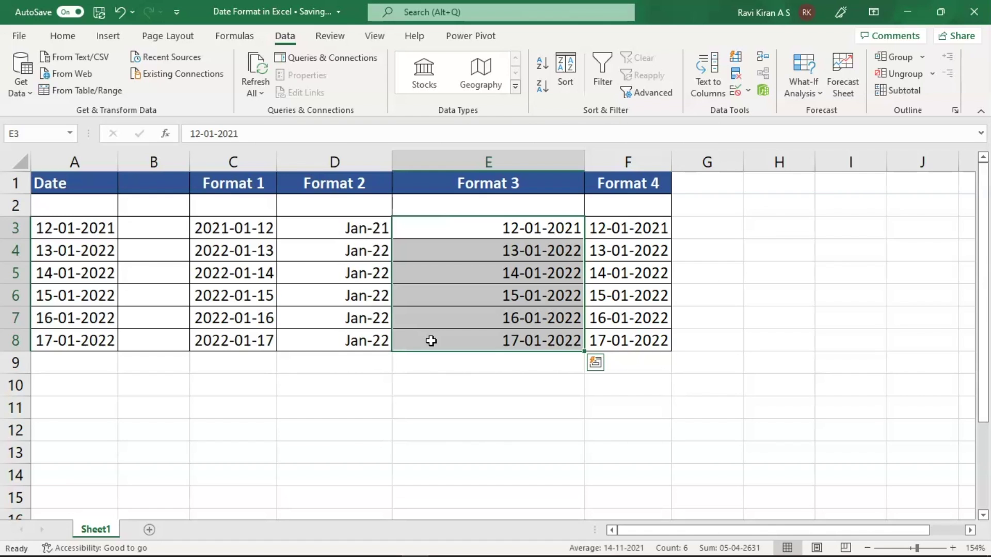
right_click(432, 340)
left_click(454, 439)
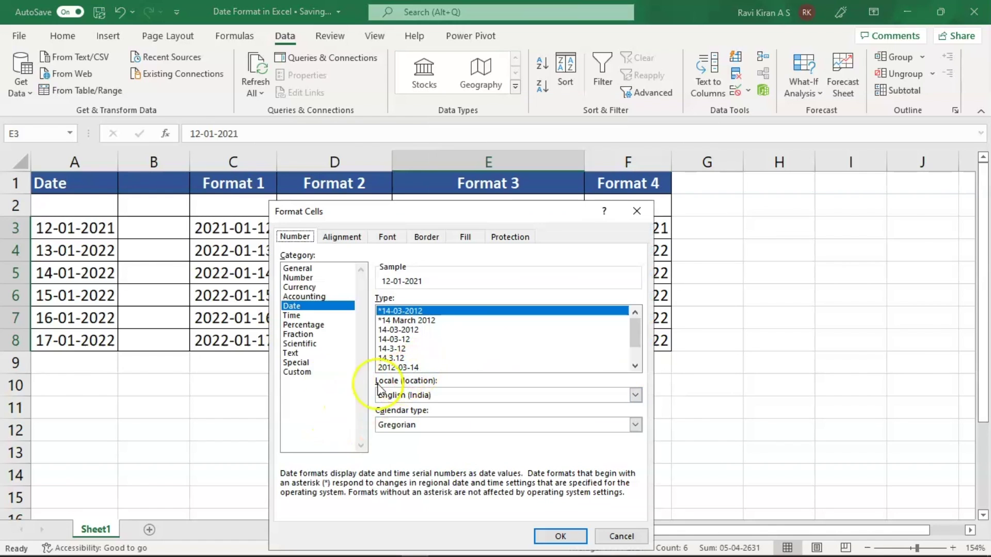
left_click(301, 372)
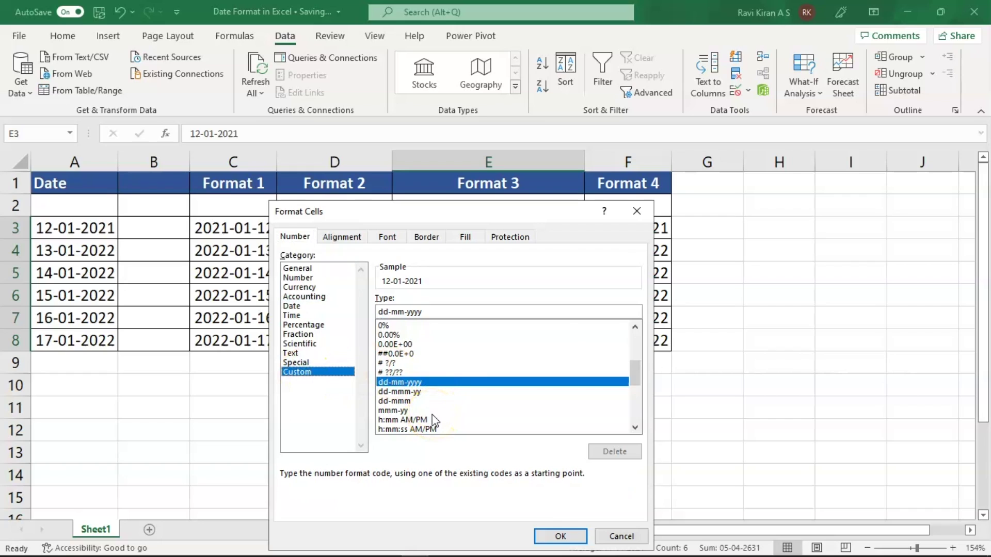
left_click(324, 307)
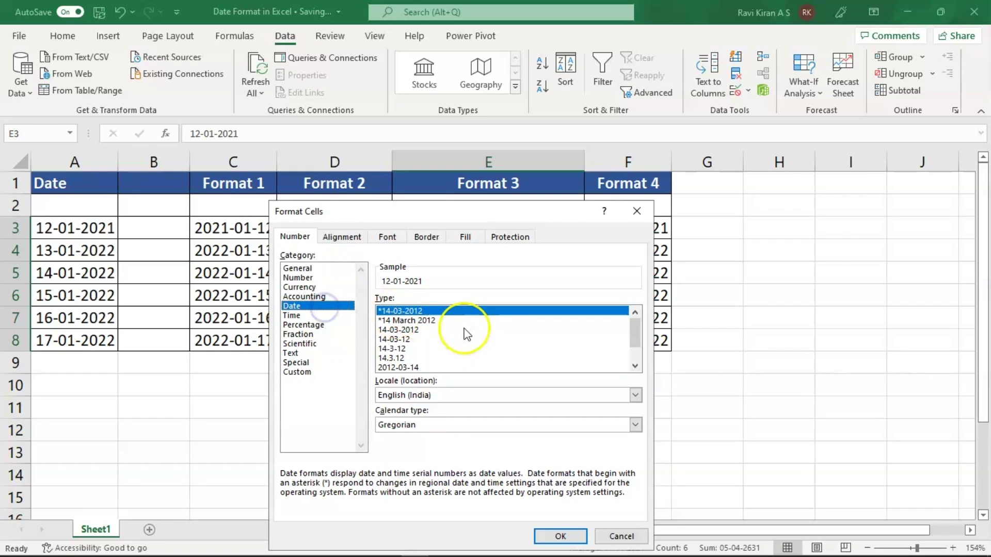
left_click(636, 366)
left_click(636, 366)
left_click(636, 366)
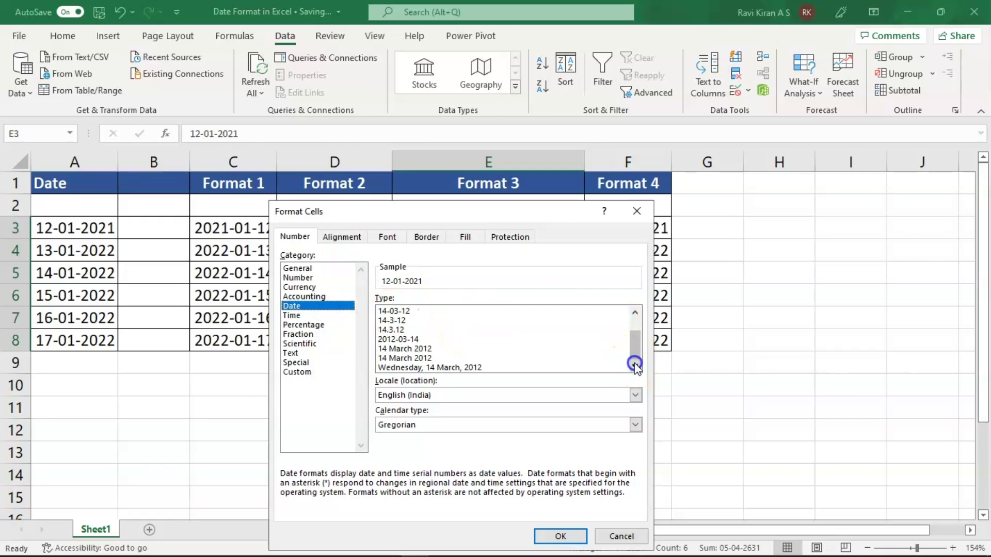
left_click(432, 367)
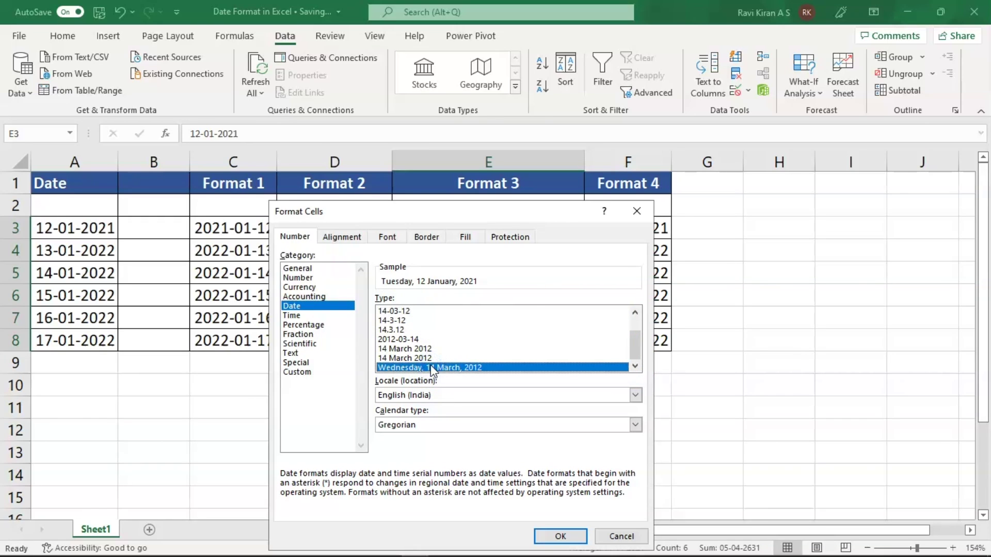
left_click(560, 536)
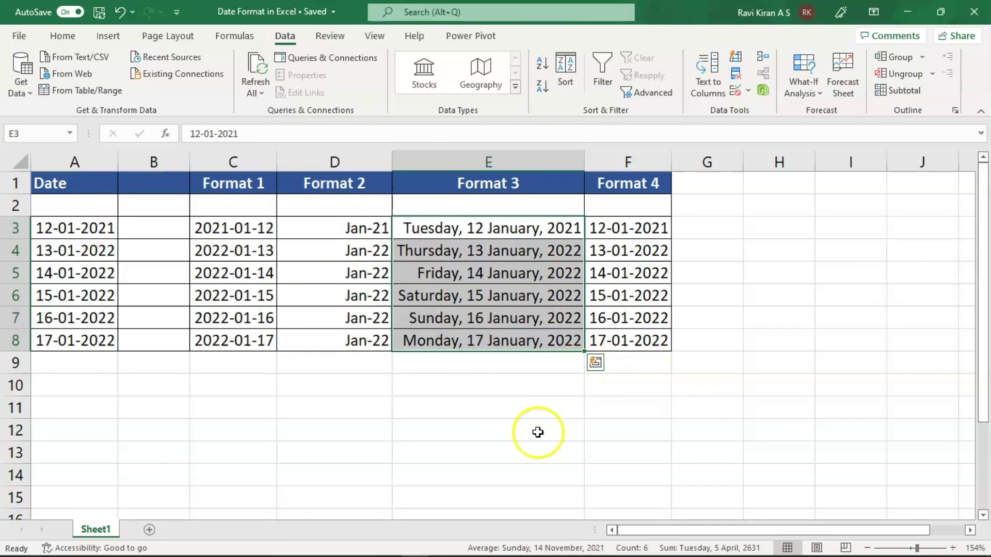
left_click_drag(619, 227, 617, 339)
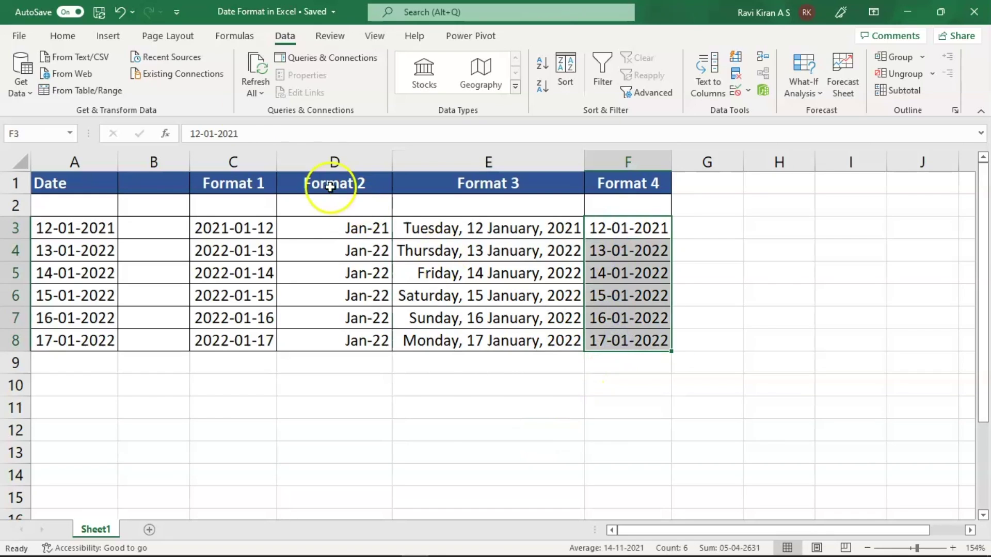
right_click(639, 308)
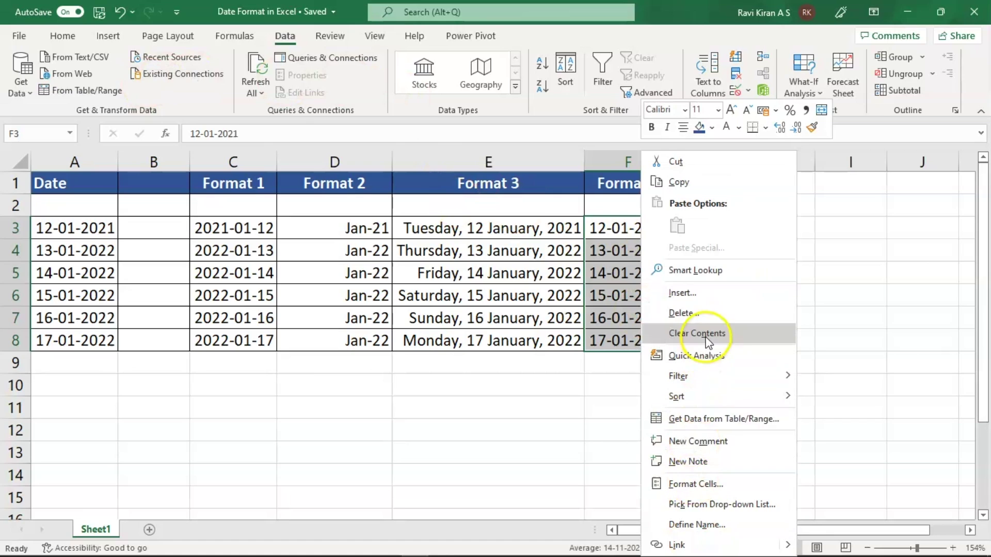
left_click(689, 485)
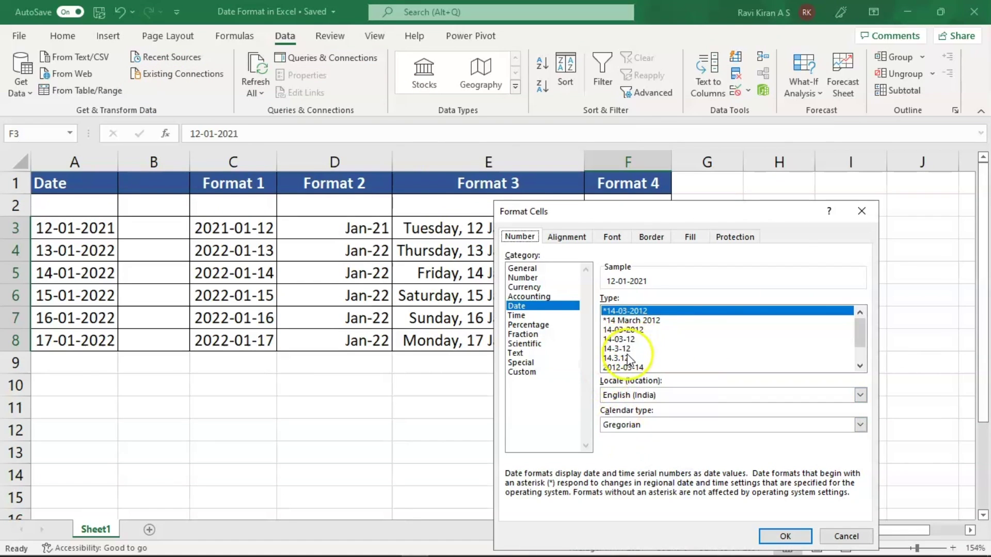
left_click(521, 372)
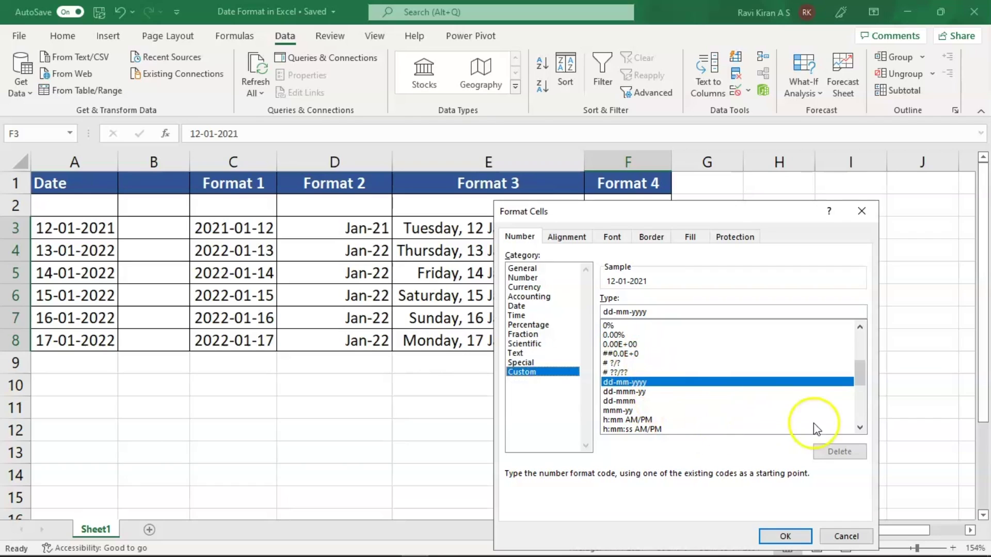
left_click(859, 427)
left_click(859, 428)
left_click(859, 427)
left_click(858, 426)
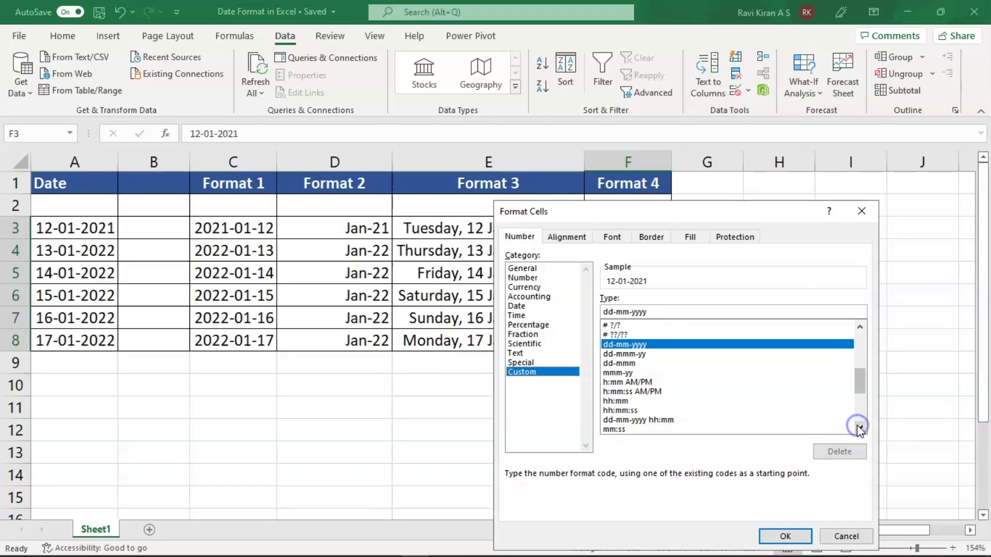
left_click(859, 426)
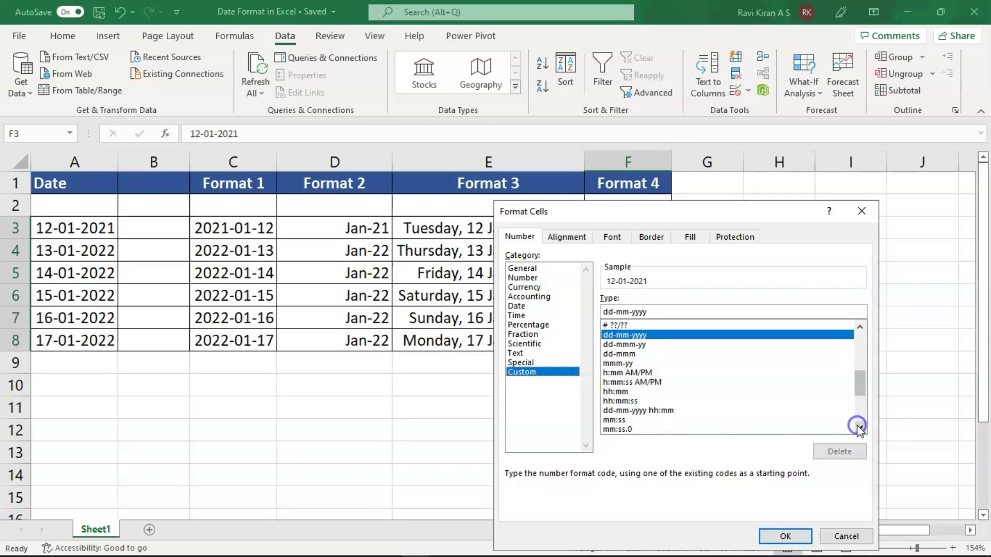
left_click(638, 411)
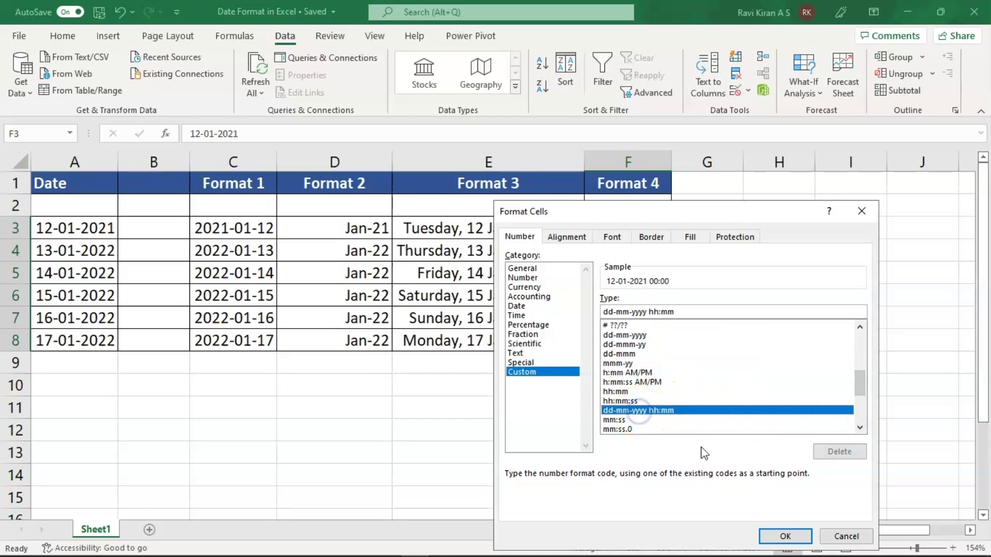
left_click(778, 535)
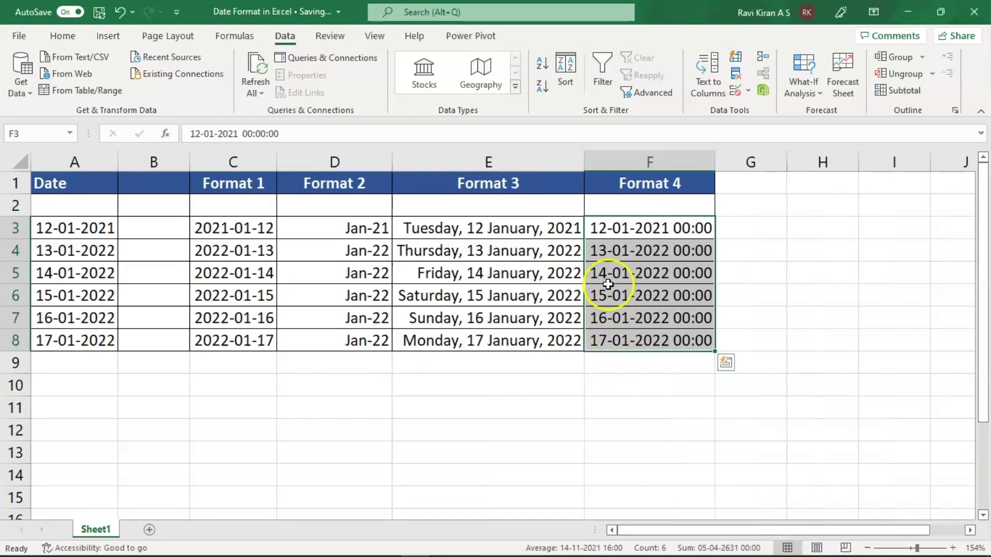